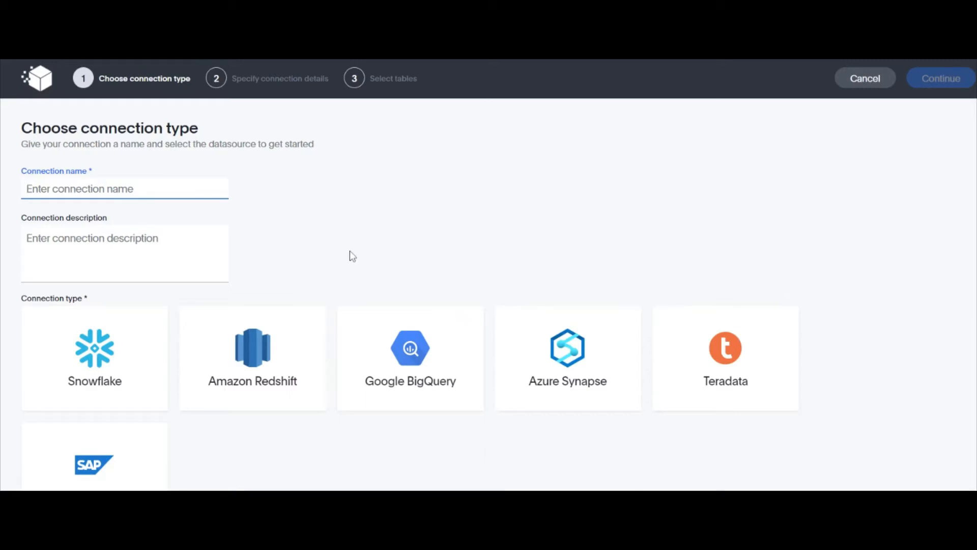
# Step: Create a Snowflake connection named 'test' with the description 'test' and continue to its details
pyautogui.click(148, 354)
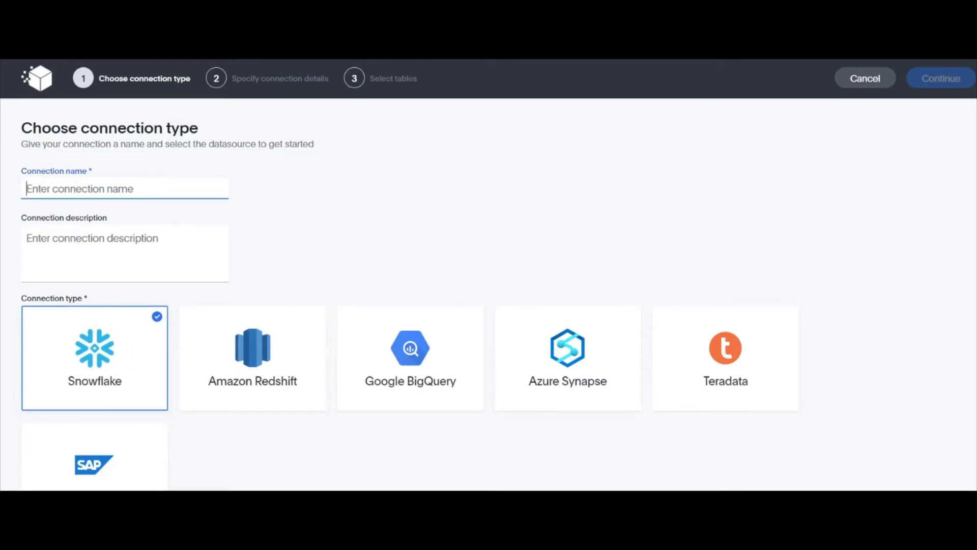
pyautogui.write('test')
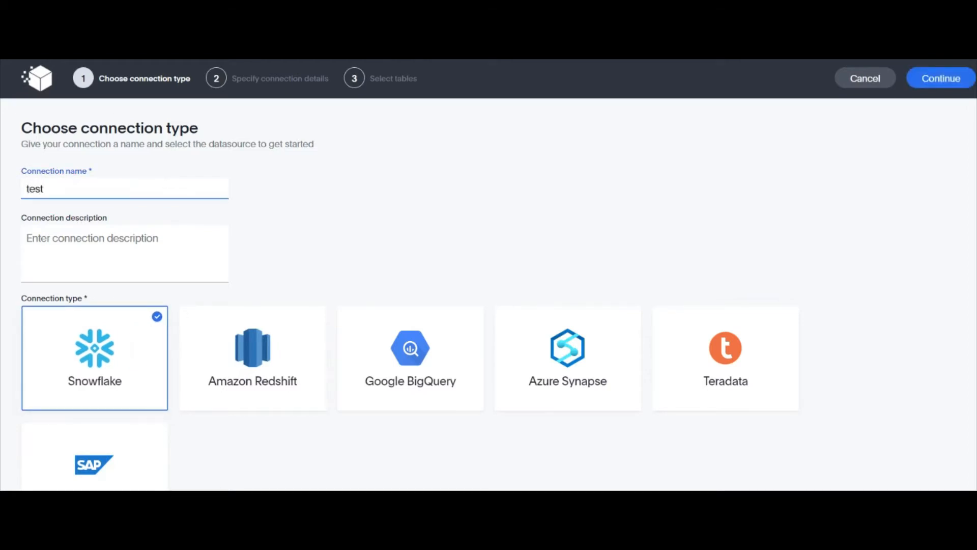
pyautogui.click(87, 243)
pyautogui.write('test')
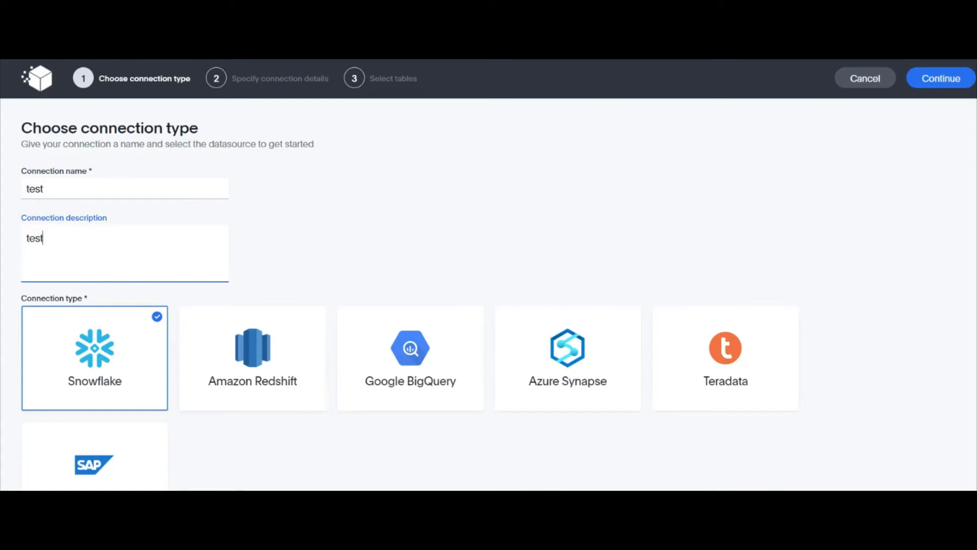
pyautogui.click(926, 84)
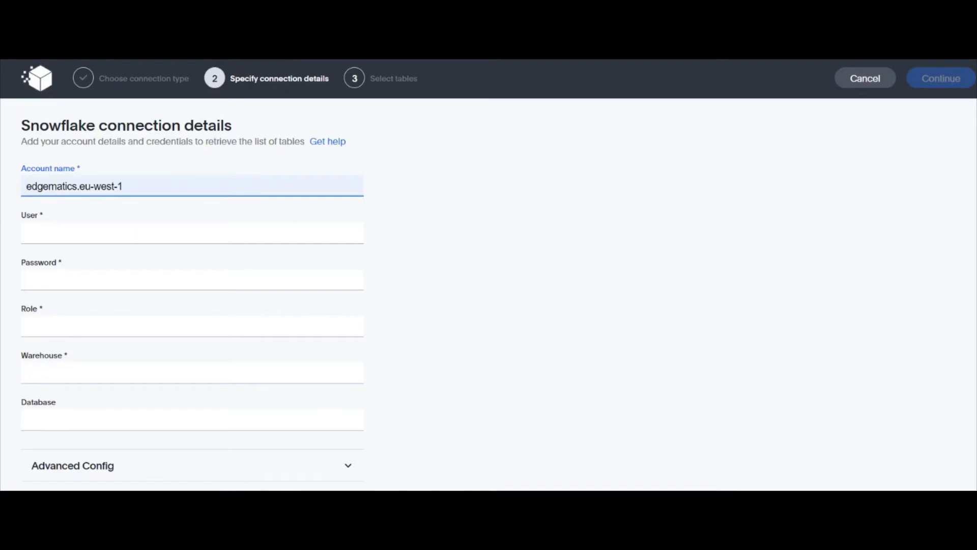
# Step: Fill in the Snowflake account name, user name and the account password
pyautogui.click(69, 213)
pyautogui.click(69, 233)
pyautogui.click(69, 259)
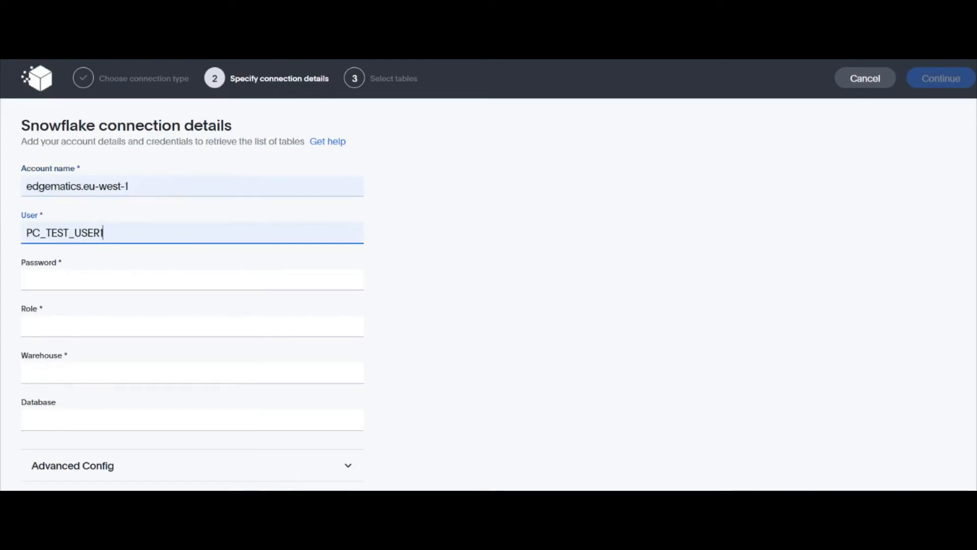
pyautogui.click(54, 281)
pyautogui.hotkey('ctrl', 'v')
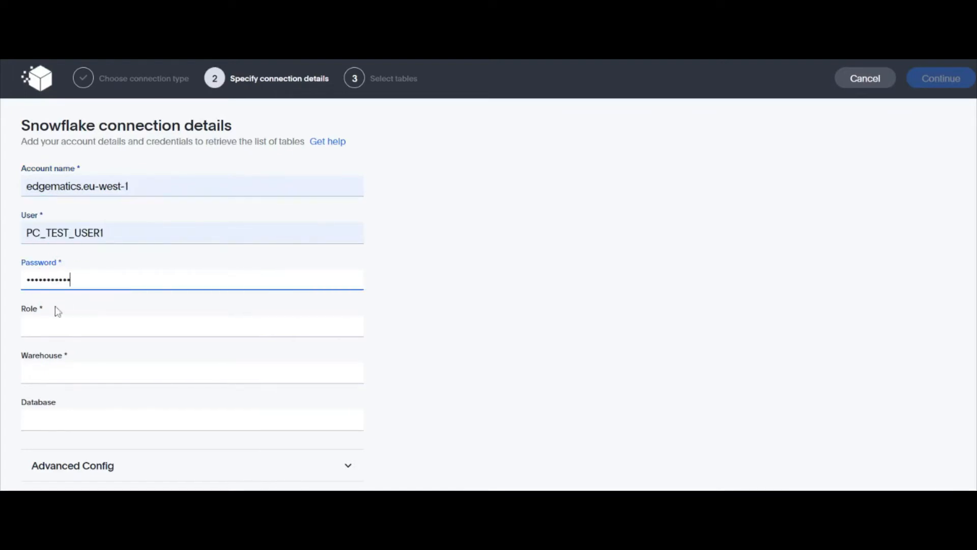
# Step: Set the role, warehouse WH_PC_TEST_BI and database TEST_PURPLECUBE_DB, then load the table list
pyautogui.click(54, 325)
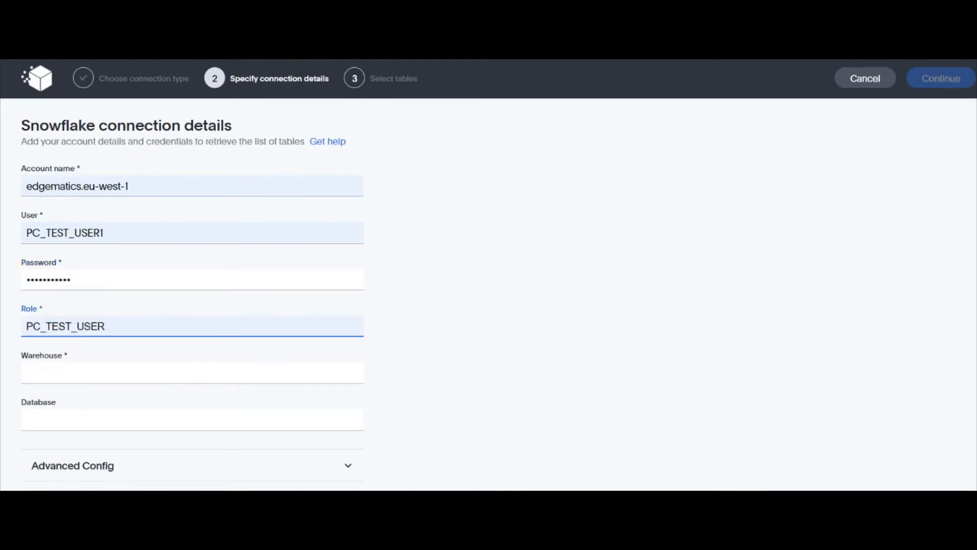
pyautogui.click(68, 353)
pyautogui.click(70, 373)
pyautogui.click(70, 399)
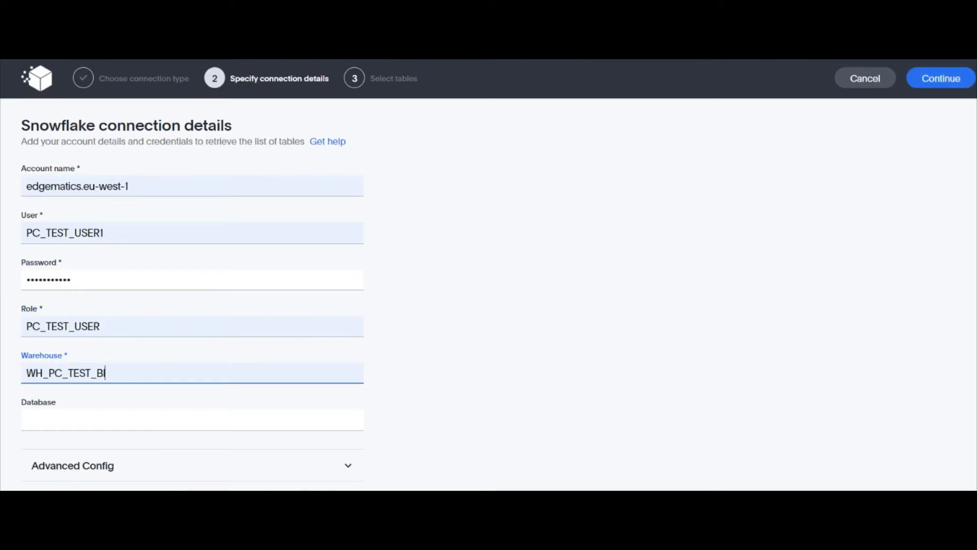
pyautogui.click(71, 416)
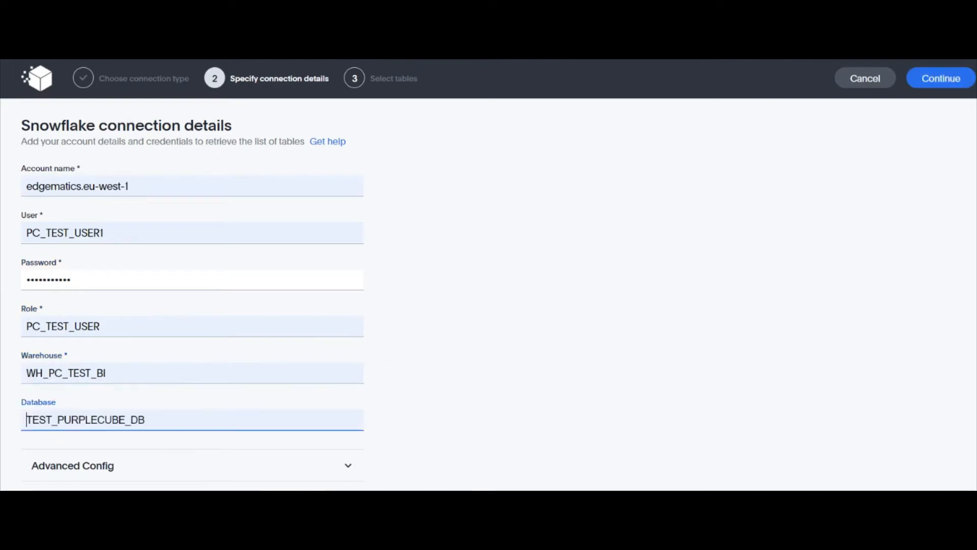
pyautogui.click(83, 445)
pyautogui.click(934, 87)
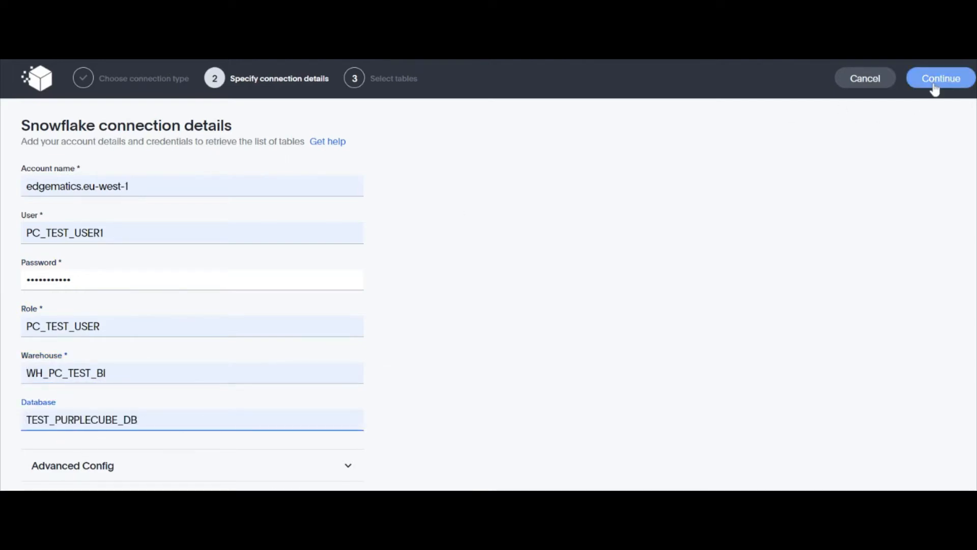
pyautogui.click(935, 87)
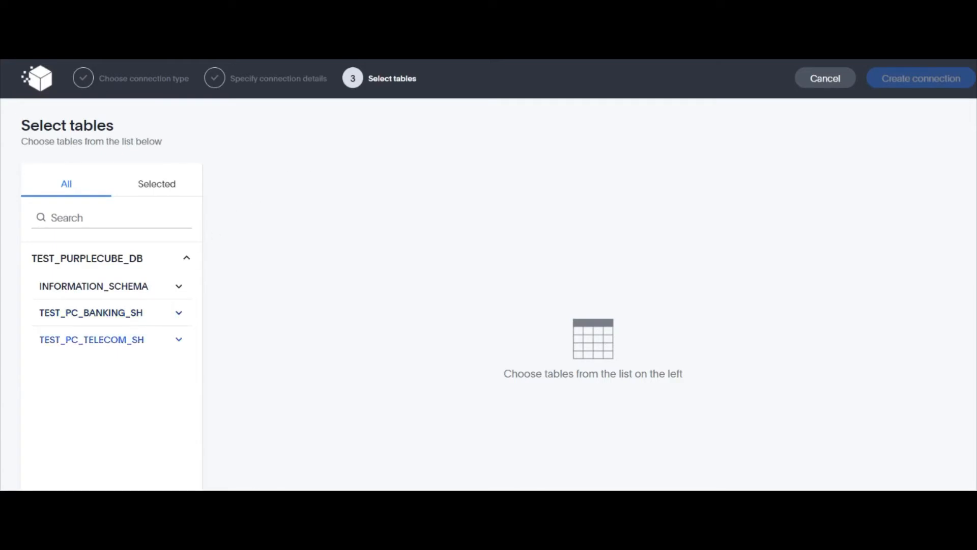
# Step: Include all 18 columns of TEST_PC_TL_ARPU from the TEST_PC_TELECOM_SH schema
pyautogui.click(173, 340)
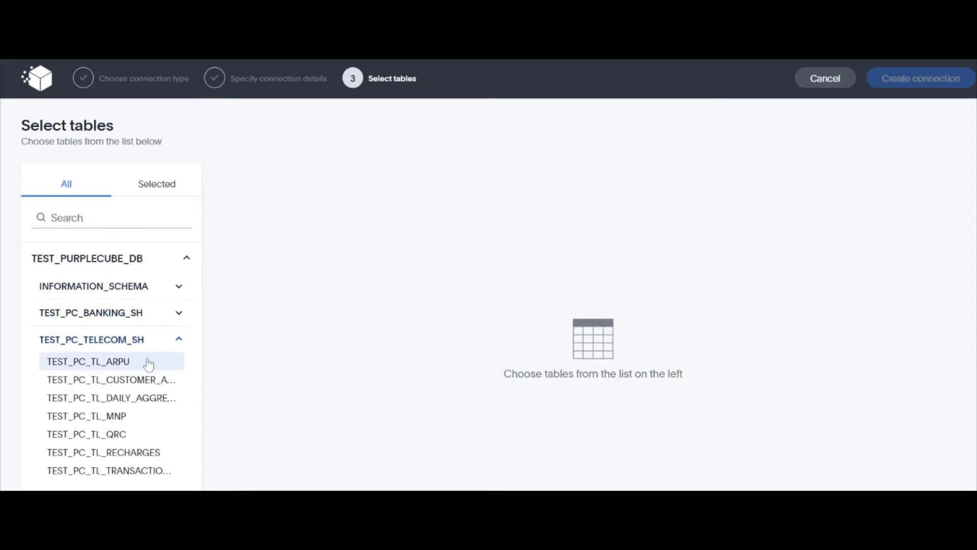
pyautogui.click(172, 365)
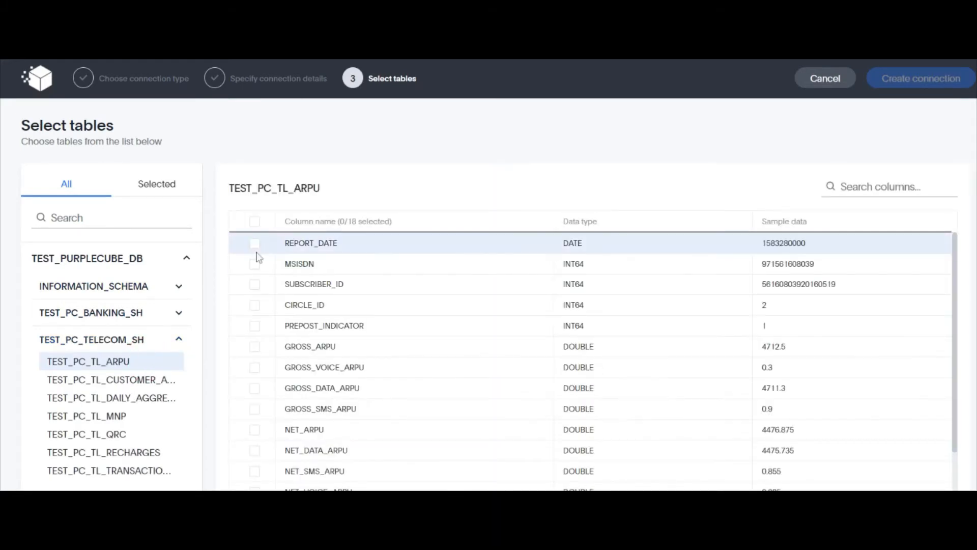
pyautogui.click(255, 284)
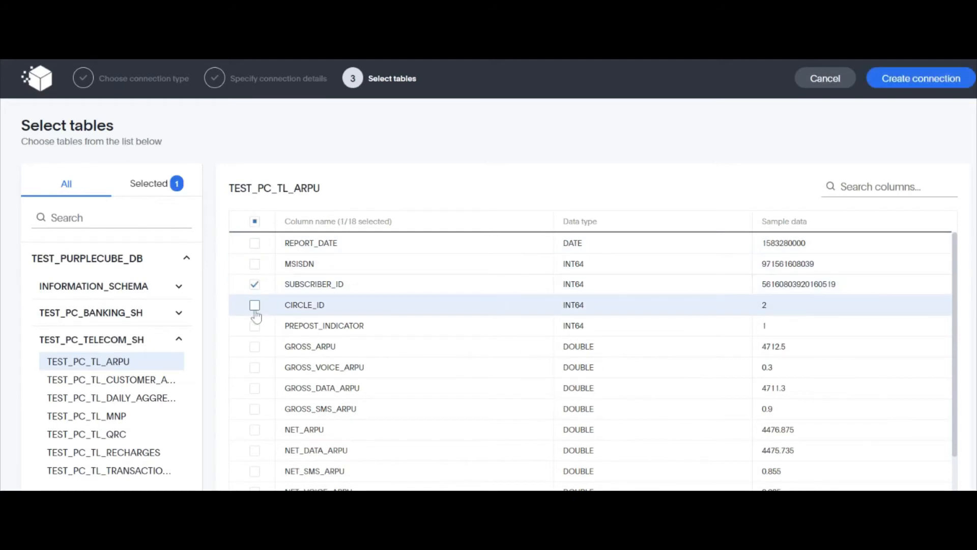
pyautogui.click(255, 306)
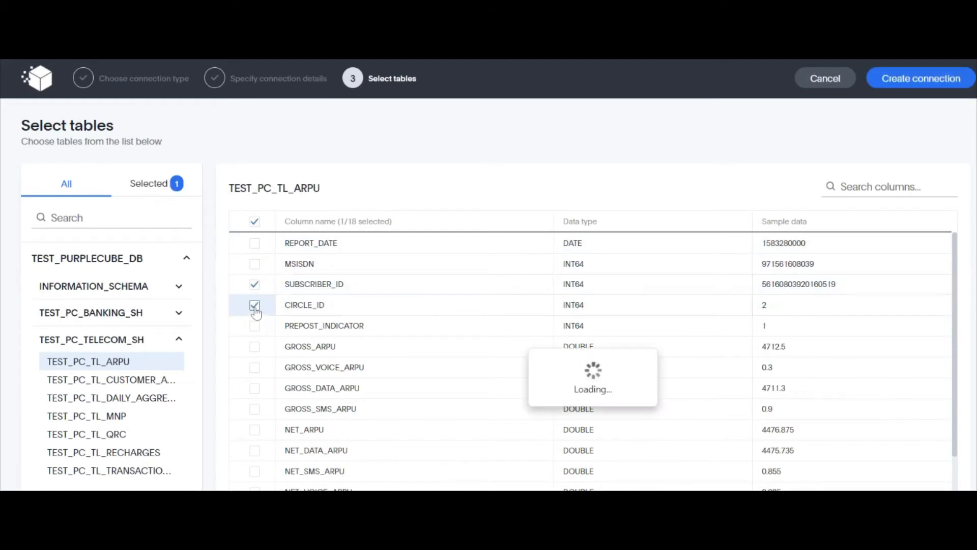
pyautogui.click(255, 222)
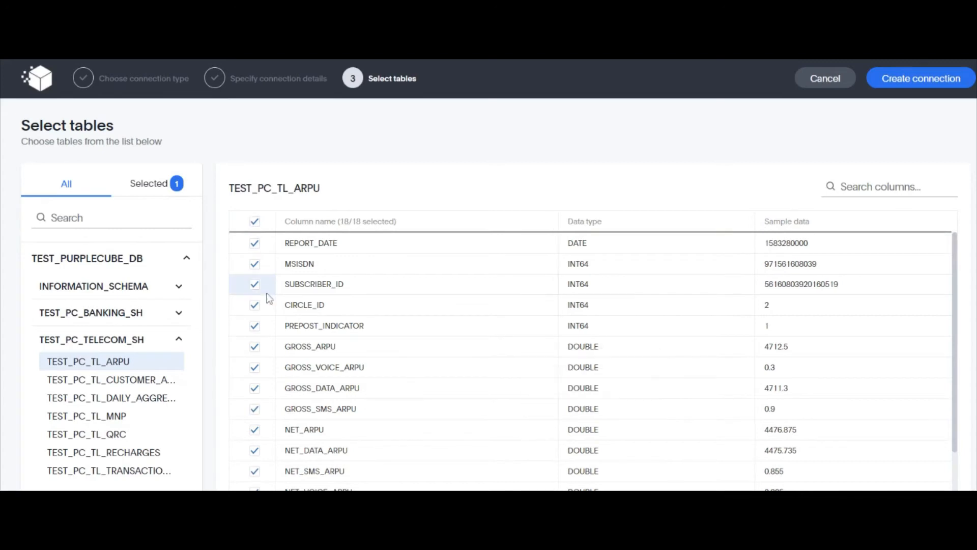
# Step: Include every column of TEST_PC_TL_CUSTOMER_ACQUISITION, review the selected tables, and start creating the connection
pyautogui.click(134, 386)
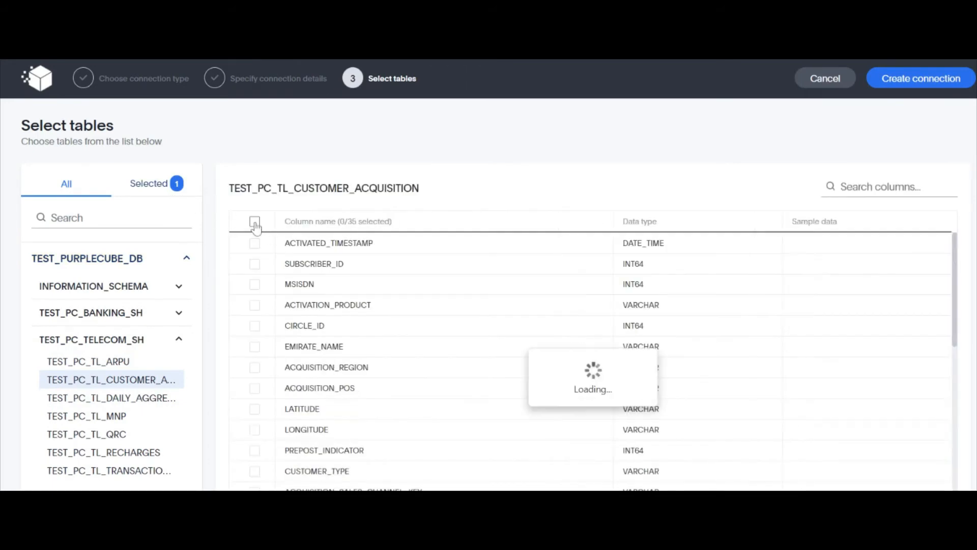
pyautogui.click(255, 222)
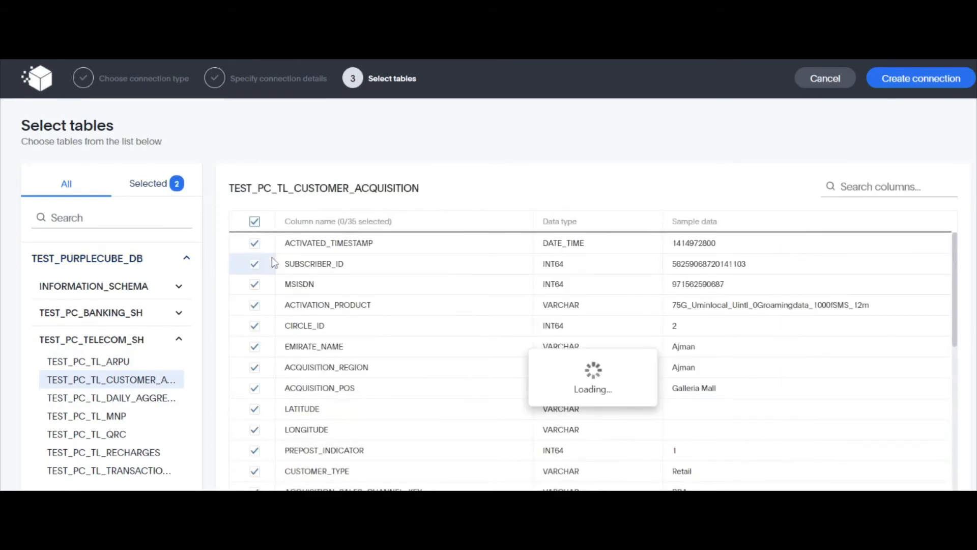
pyautogui.click(157, 188)
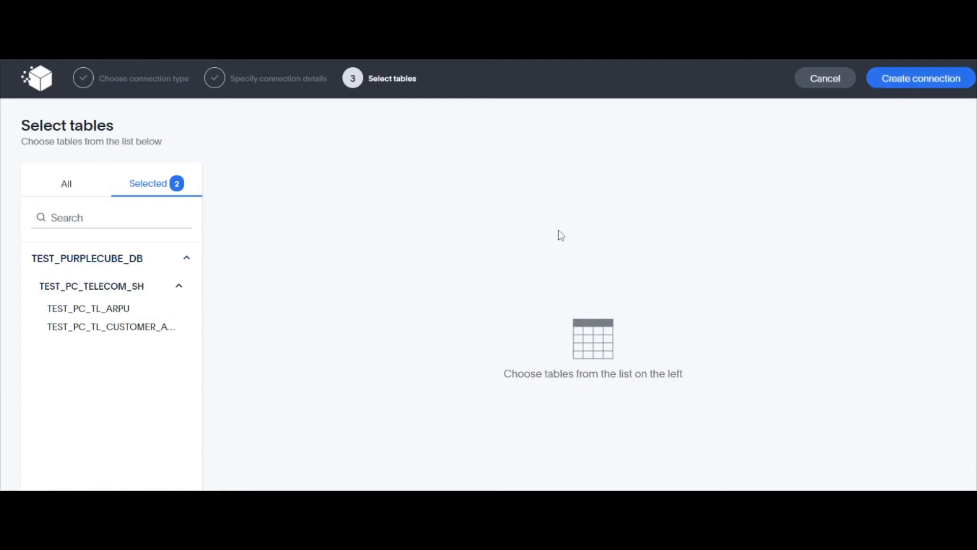
pyautogui.click(900, 85)
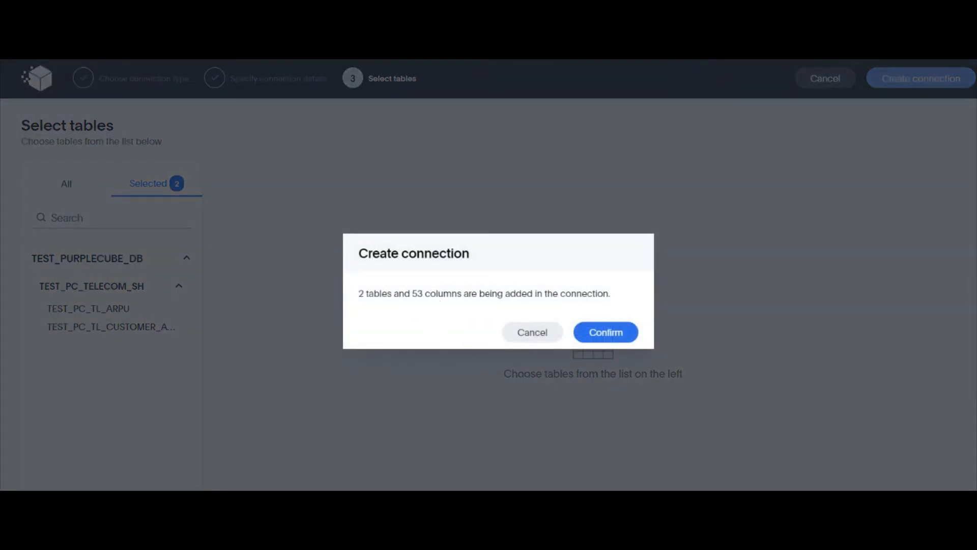
# Step: Confirm adding the 2 tables and 53 columns, then go to the Data page
pyautogui.click(606, 332)
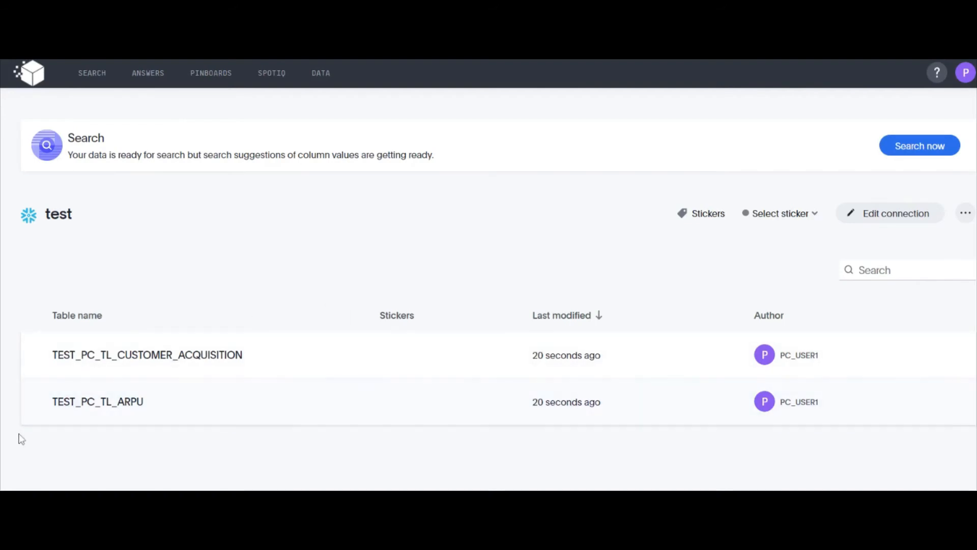
pyautogui.click(316, 76)
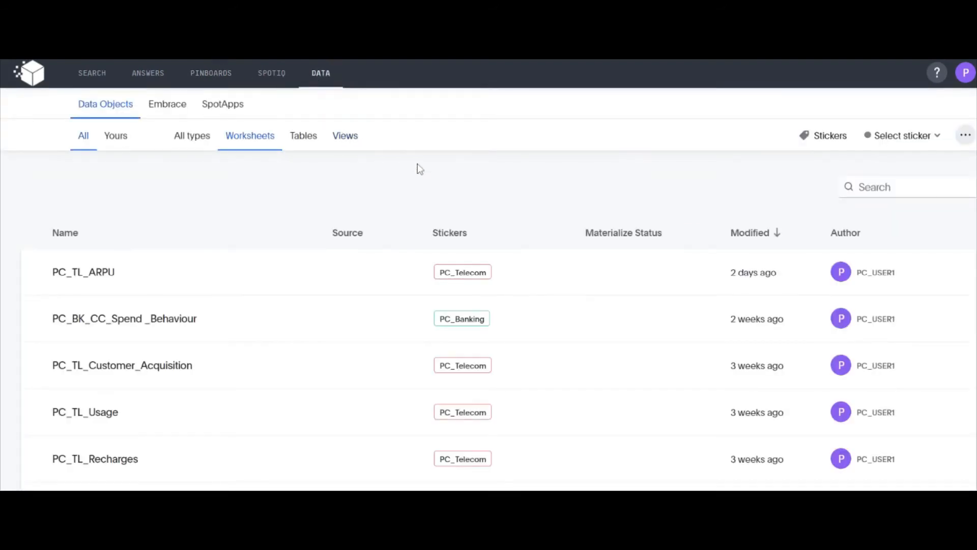
# Step: Start an Upload data from the Data page's more-actions menu and pick the telecom_dummy_data CSV
pyautogui.click(966, 135)
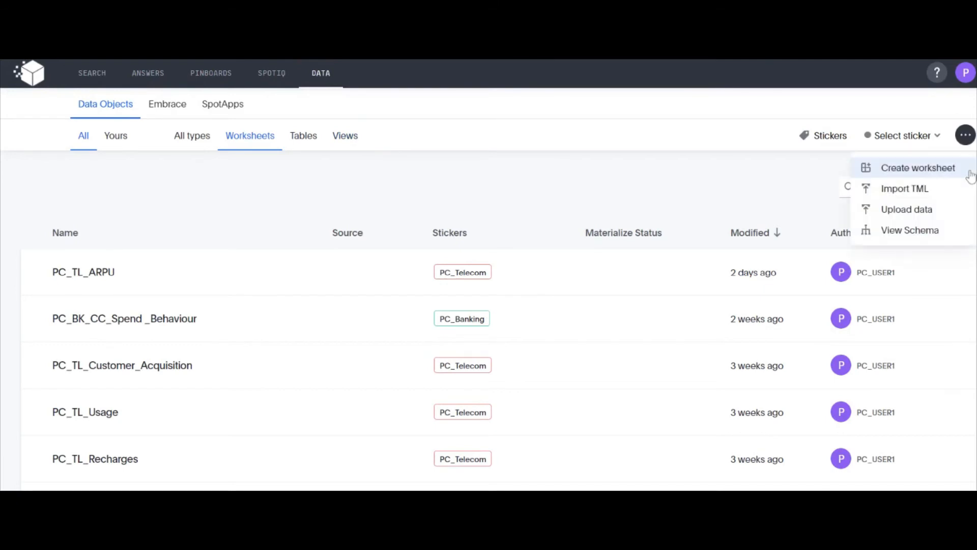
pyautogui.click(941, 213)
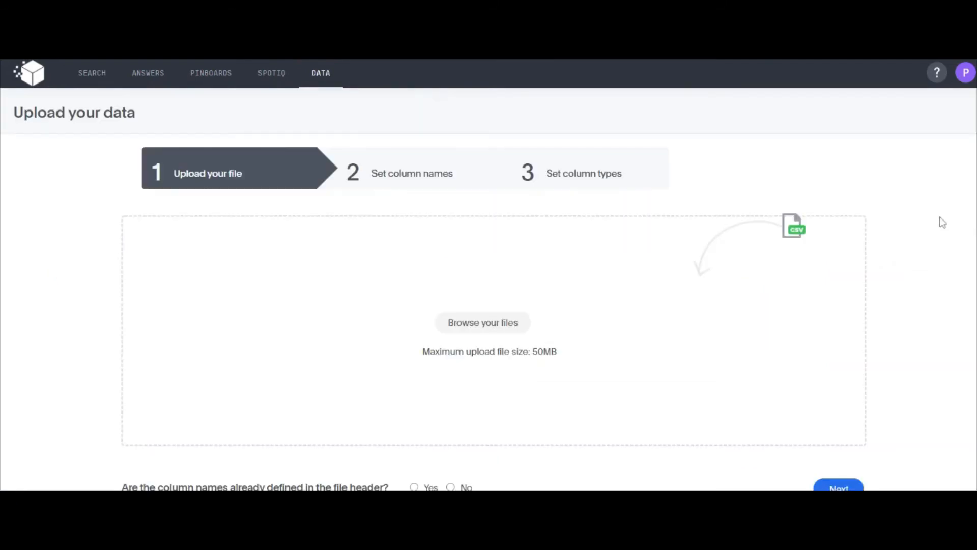
pyautogui.click(503, 328)
pyautogui.click(504, 331)
pyautogui.click(489, 325)
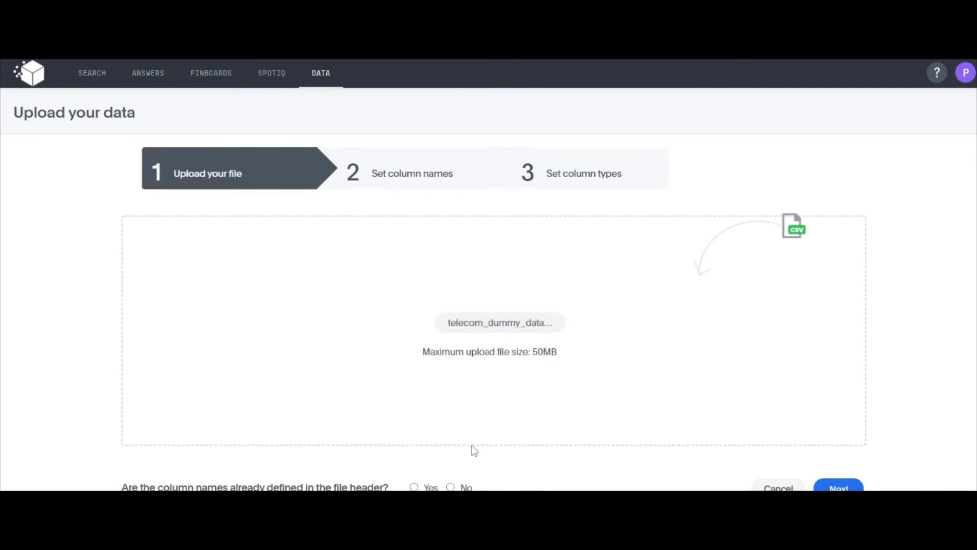
pyautogui.scroll(-1, 472, 445)
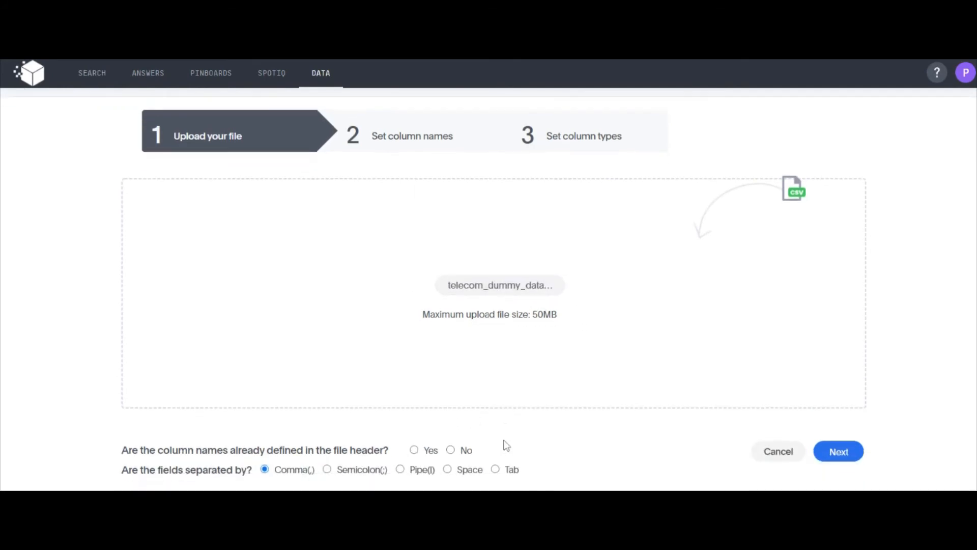
# Step: Use the CSV's header row as column names and review the names, including MSISDN
pyautogui.click(414, 450)
pyautogui.click(847, 460)
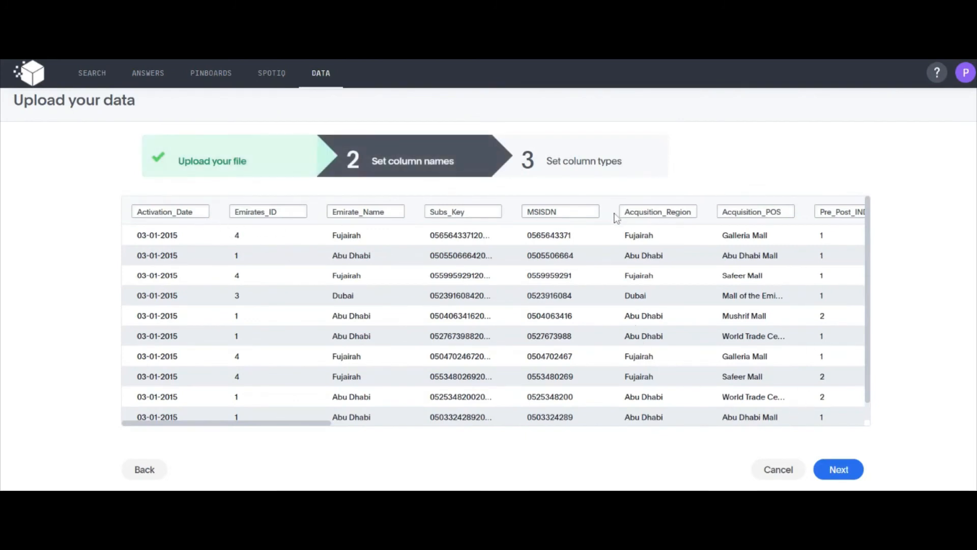
pyautogui.click(556, 217)
# Step: Keep the detected column types, with Emirates_ID as LARGE INTEGER, and upload as a new table
pyautogui.click(840, 471)
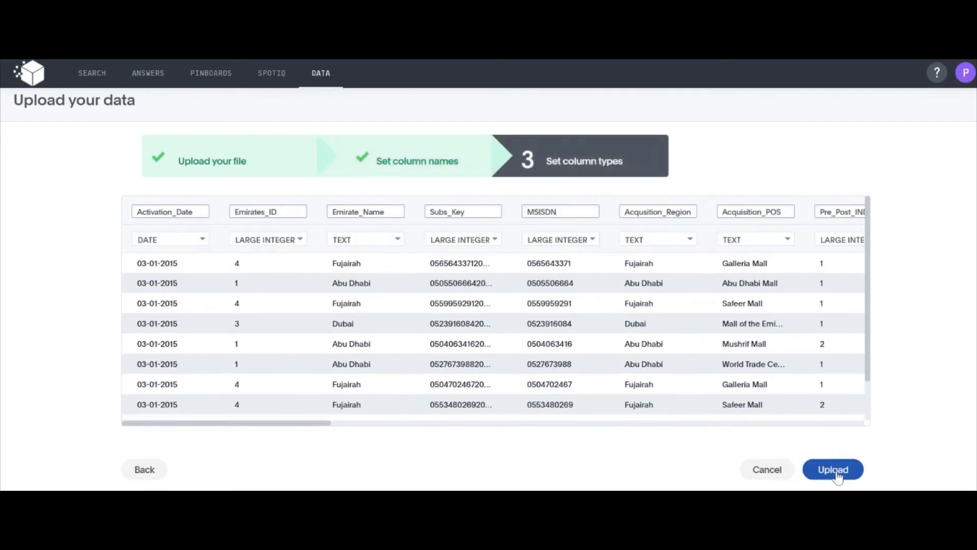
pyautogui.click(301, 244)
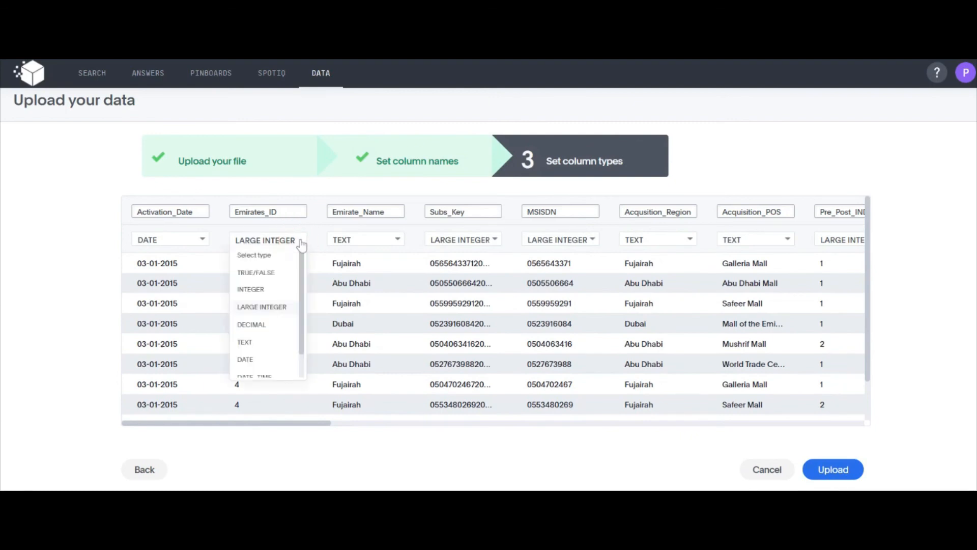
pyautogui.click(300, 242)
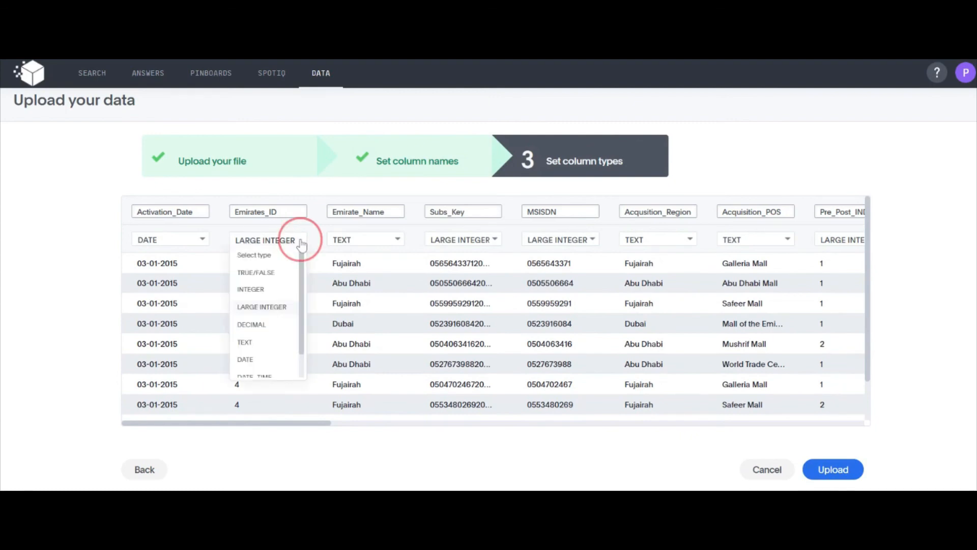
pyautogui.click(838, 469)
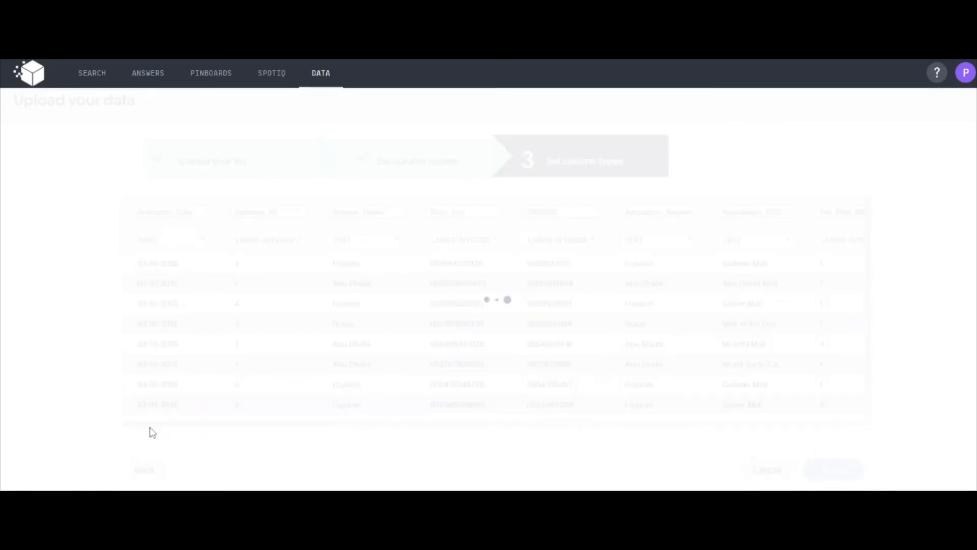